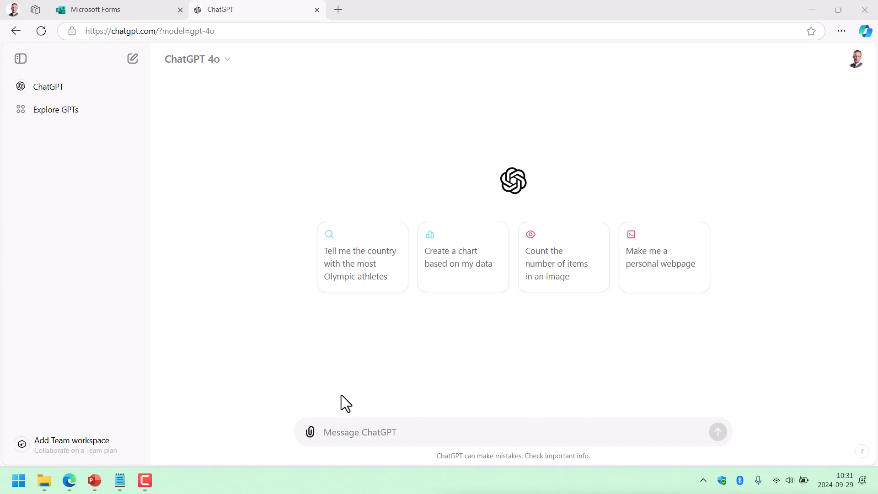
Paste the Notepad prompt for 28 Hurricane Katrina A–D questions with answers into ChatGPT and send it
left_click(342, 431)
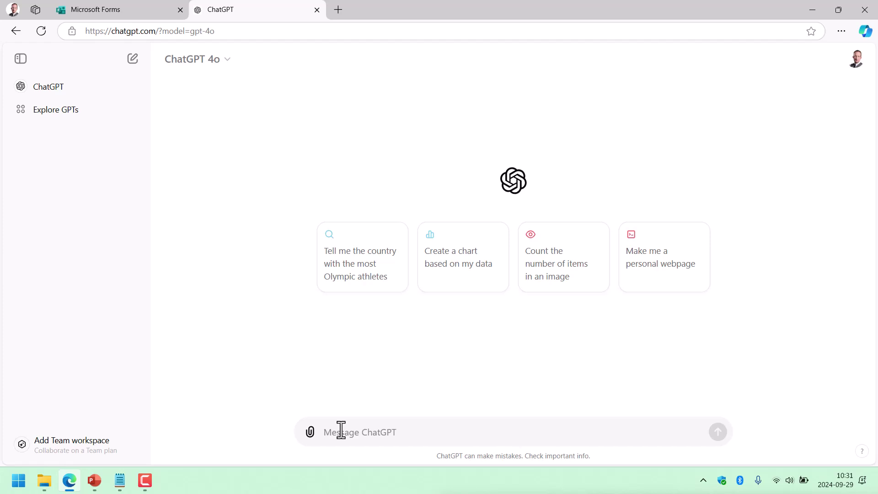
left_click(120, 480)
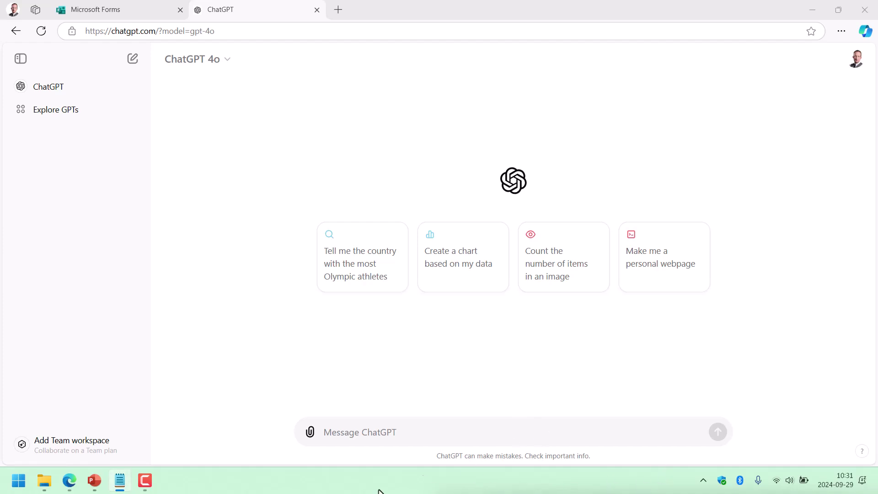
left_click(336, 432)
key("ctrl+v")
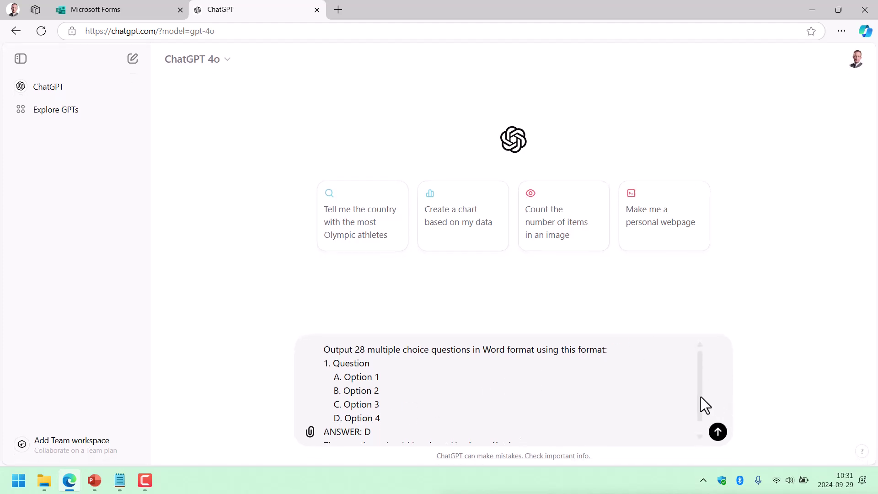
scroll(701, 396, "down", 2)
scroll(704, 383, "up", 2)
scroll(394, 365, "down", 1)
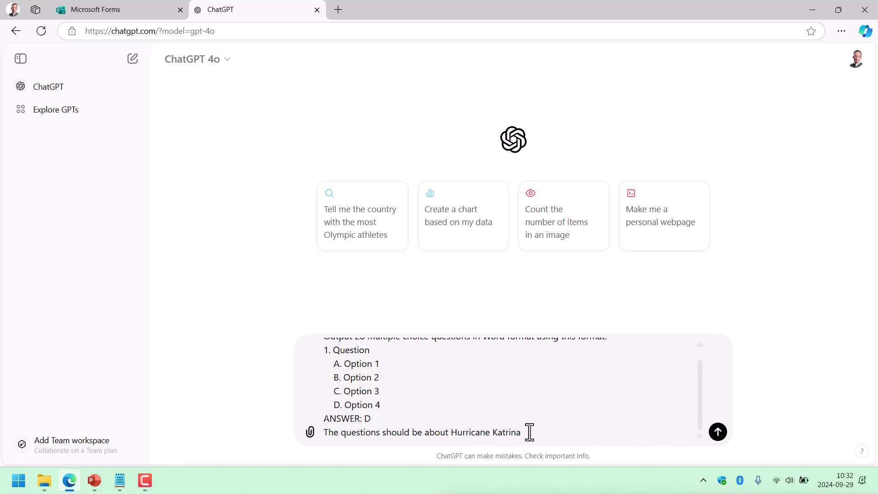
left_click_drag(530, 432, 448, 432)
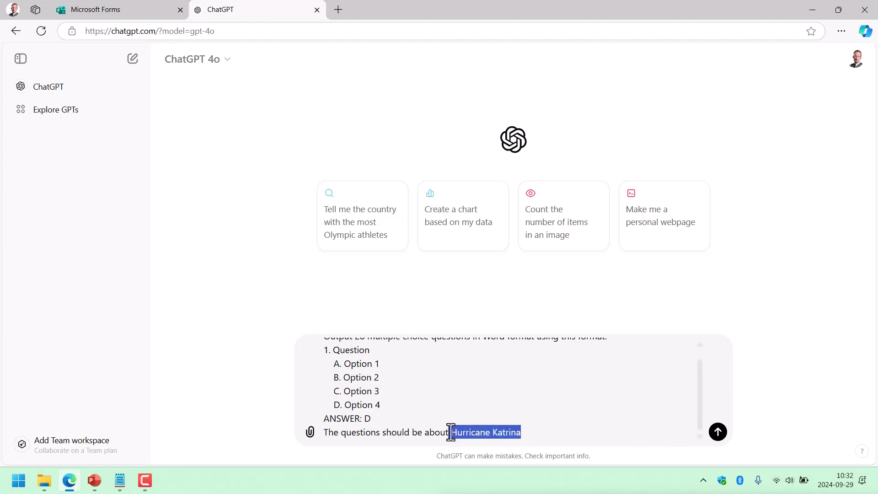
scroll(478, 389, "up", 1)
left_click(358, 349)
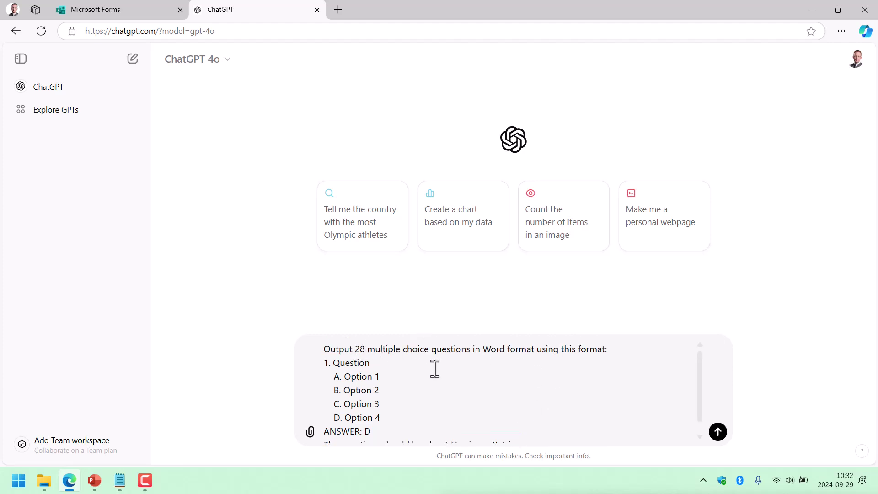
left_click(718, 432)
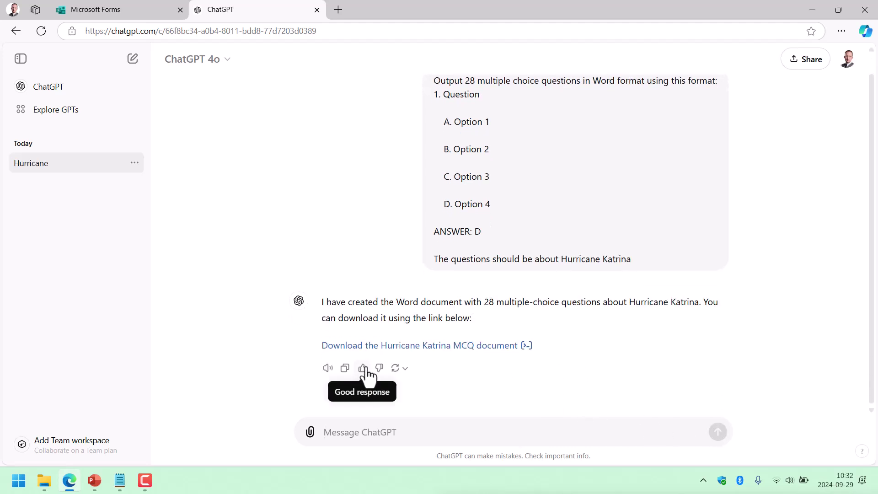
Download Hurricane_Katrina_MCQ.docx from the link in ChatGPT's reply
left_click(407, 348)
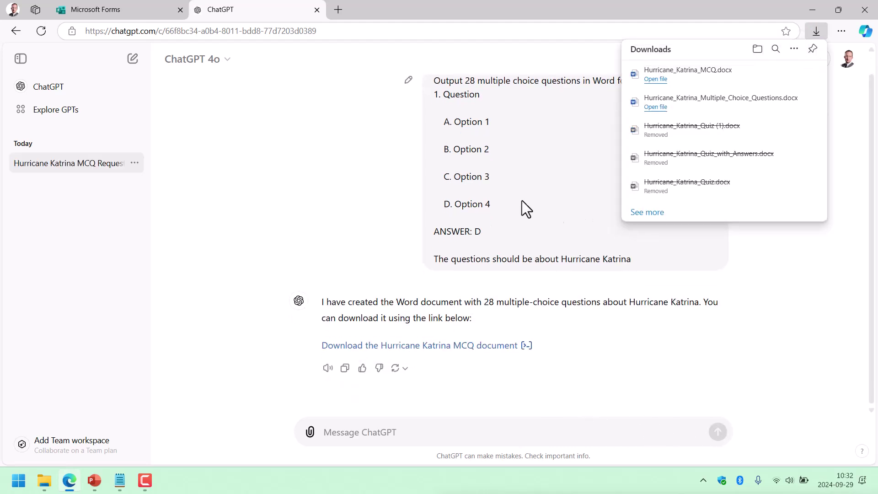
Quick-import Hurricane_Katrina_MCQ.docx from this device into Forms as a Quiz and start reviewing it
left_click(136, 10)
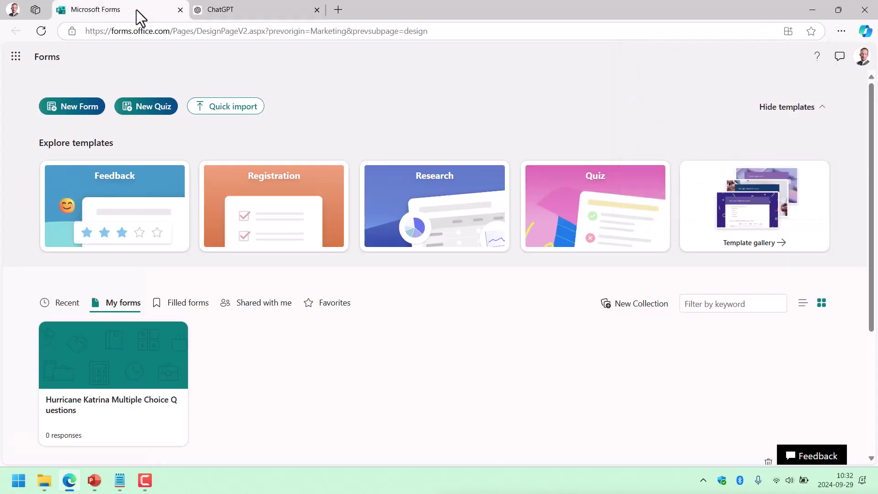
left_click(220, 112)
left_click(405, 268)
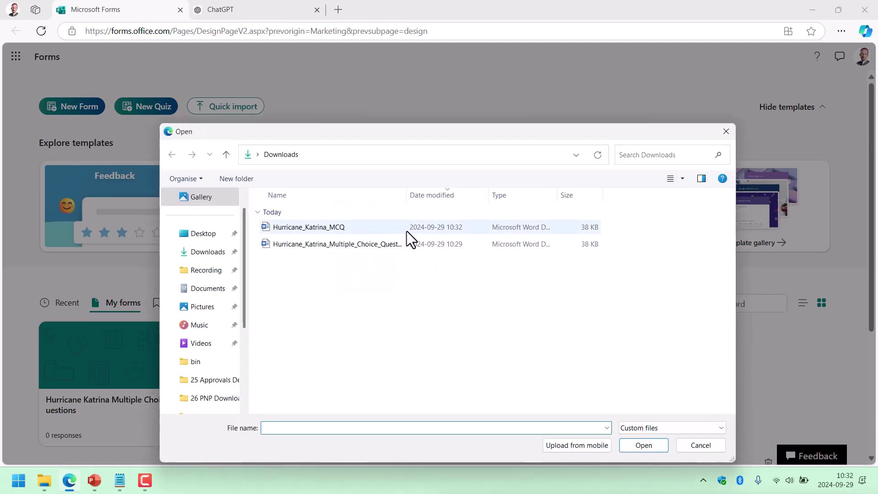
left_click(330, 228)
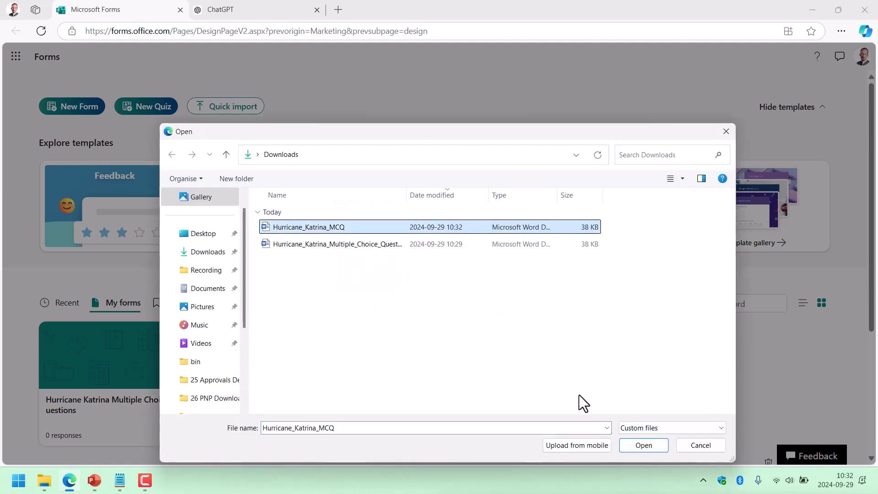
left_click(646, 446)
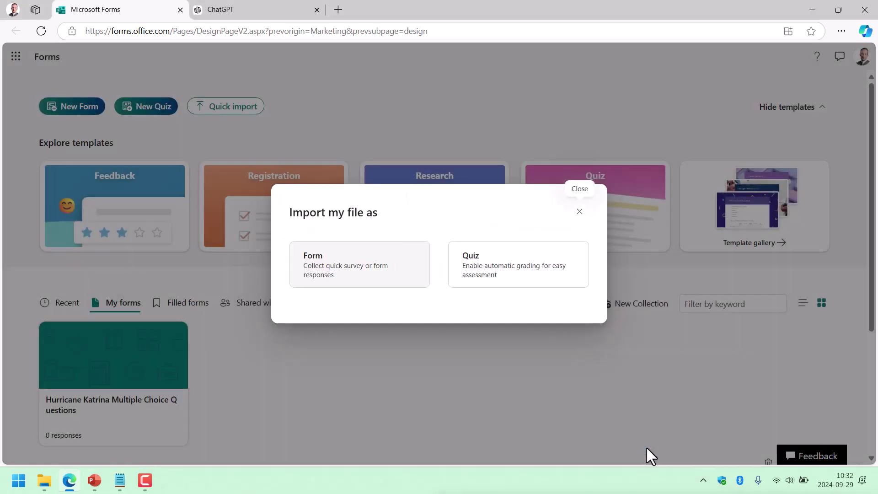
left_click(544, 270)
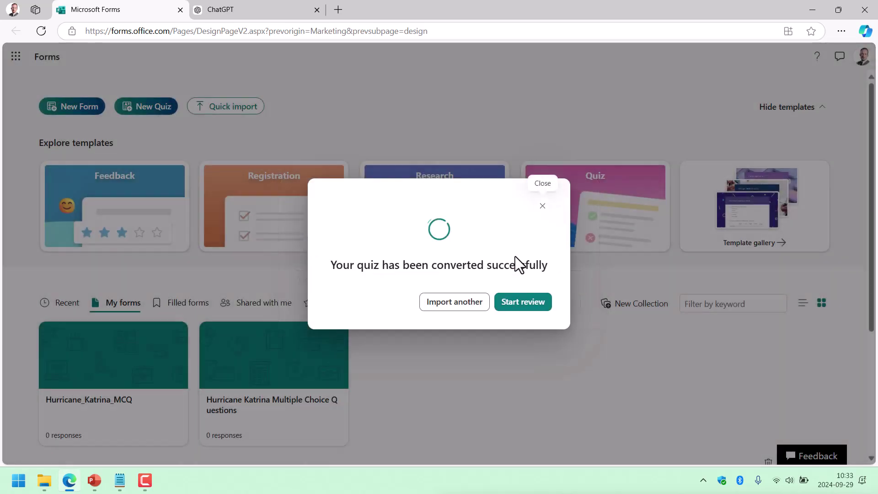
left_click(524, 304)
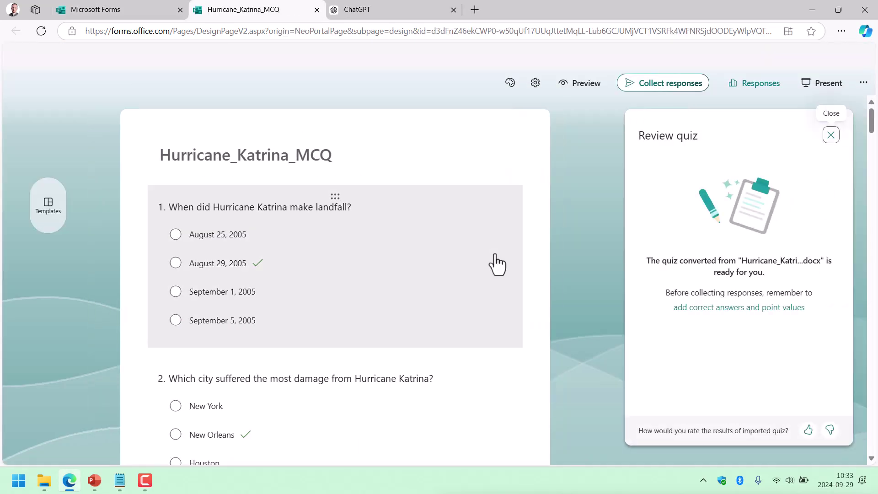
scroll(449, 293, "down", 20)
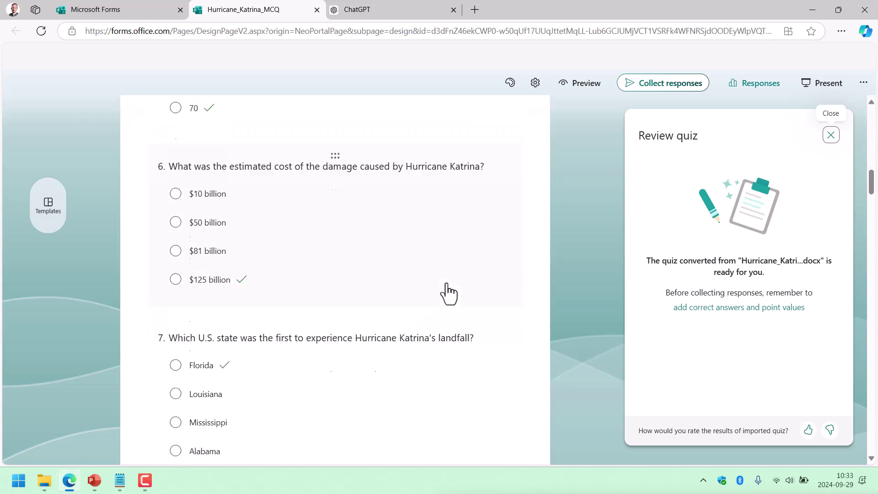
scroll(449, 293, "down", 20)
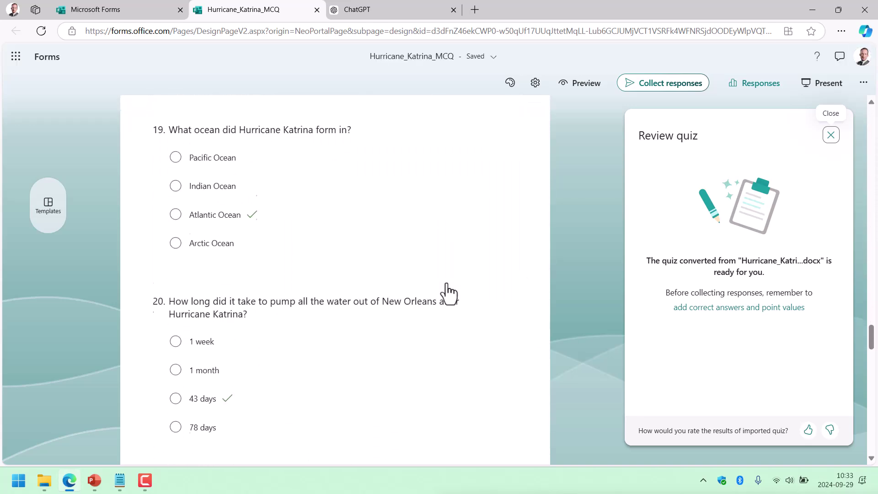
scroll(448, 294, "down", 20)
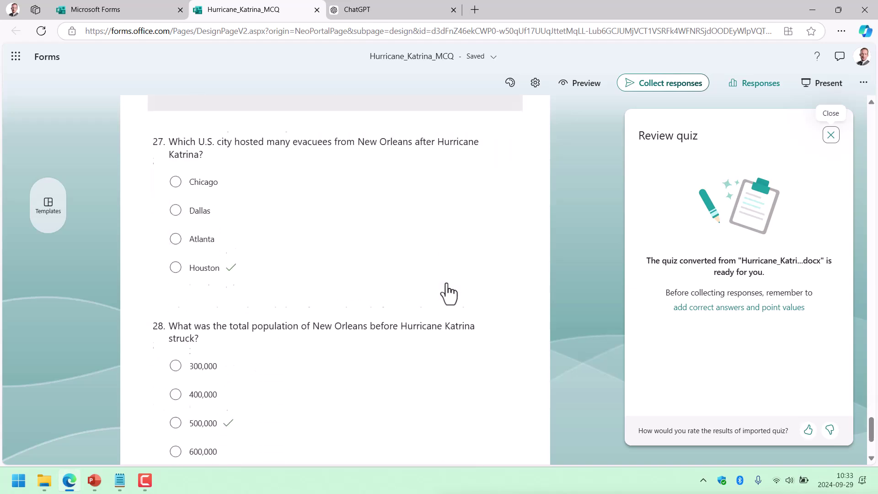
scroll(448, 294, "up", 20)
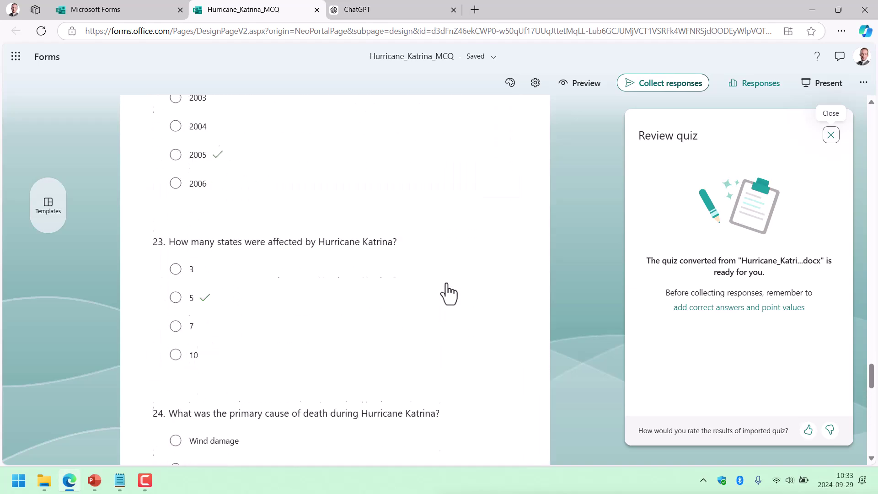
scroll(449, 294, "up", 20)
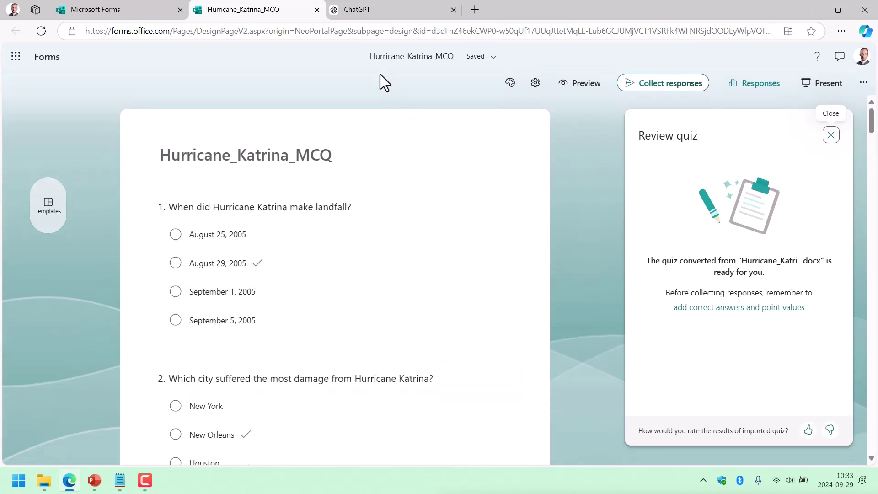
Ask ChatGPT for a same-format Word document about Tokyo, then download the Tokyo MCQ document
left_click(376, 16)
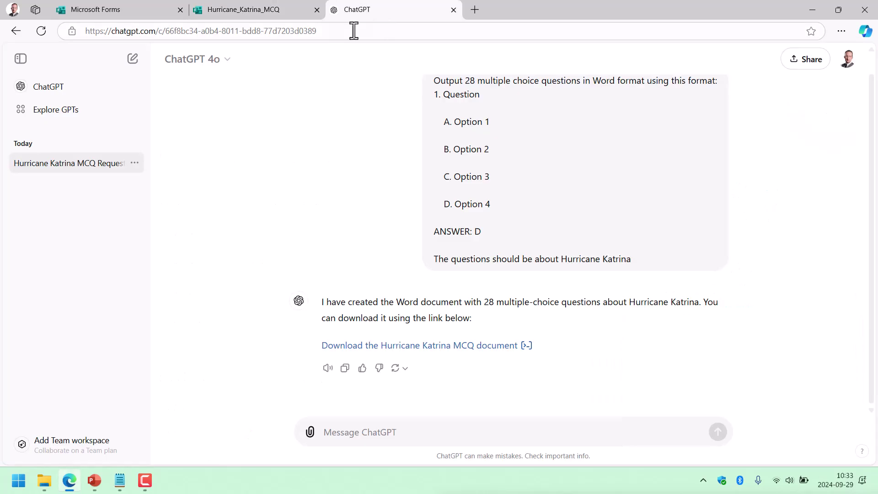
left_click(380, 430)
type("Ma")
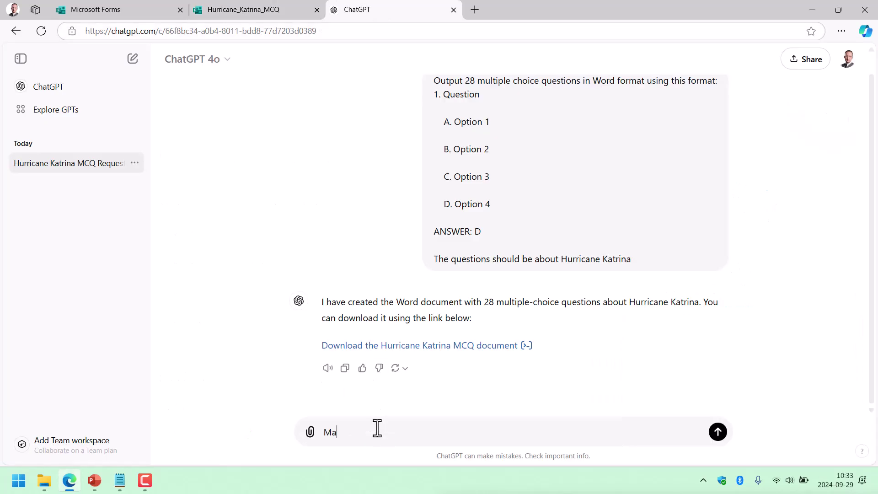
type("ke another word document in the same ")
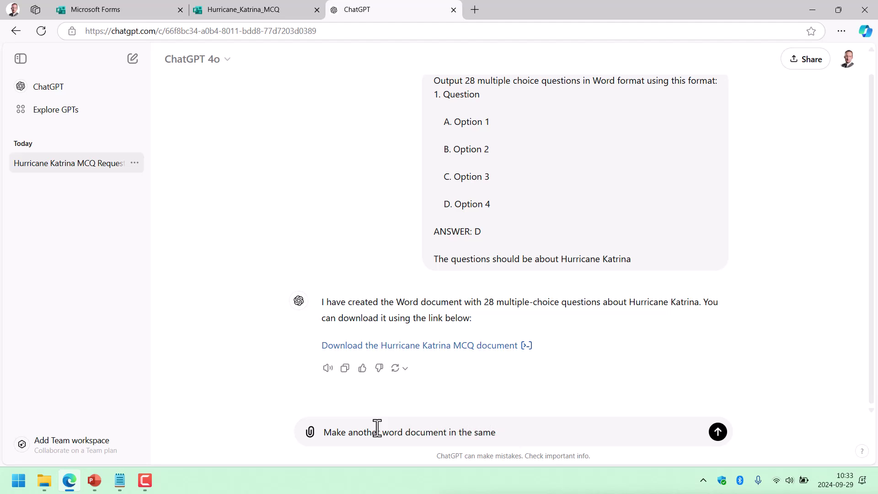
type("format but the questsion  shou")
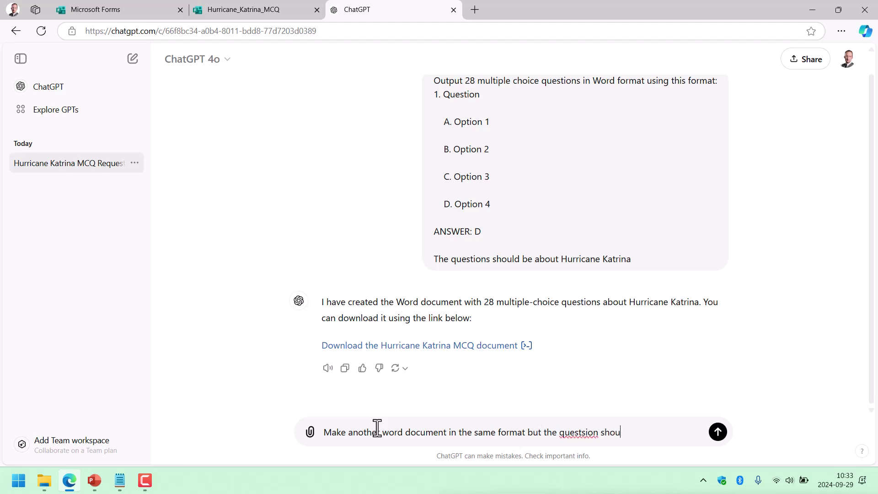
type("ld be about Tokyo")
key("Return")
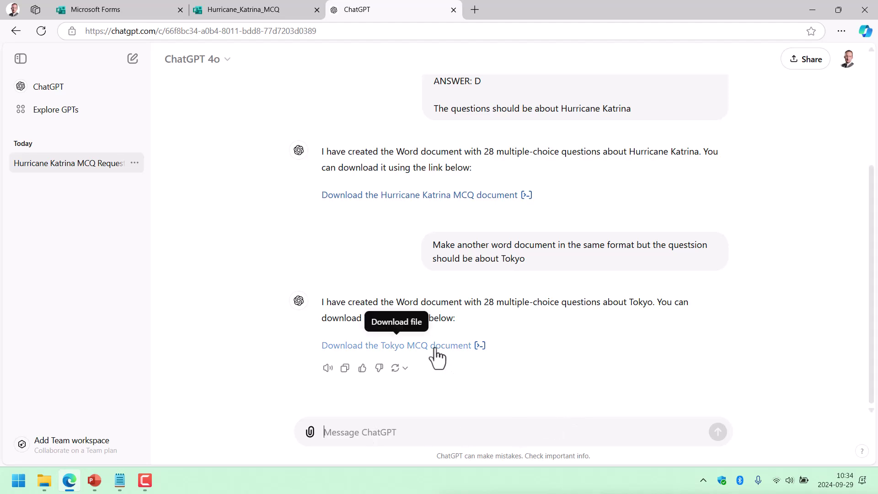
left_click(437, 351)
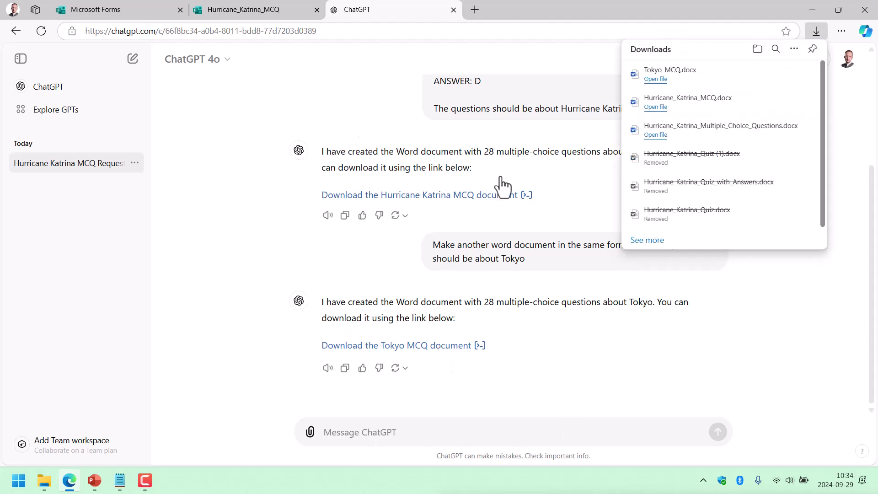
Quick-import Tokyo_MCQ.docx from Downloads into Microsoft Forms as a Quiz
left_click(122, 9)
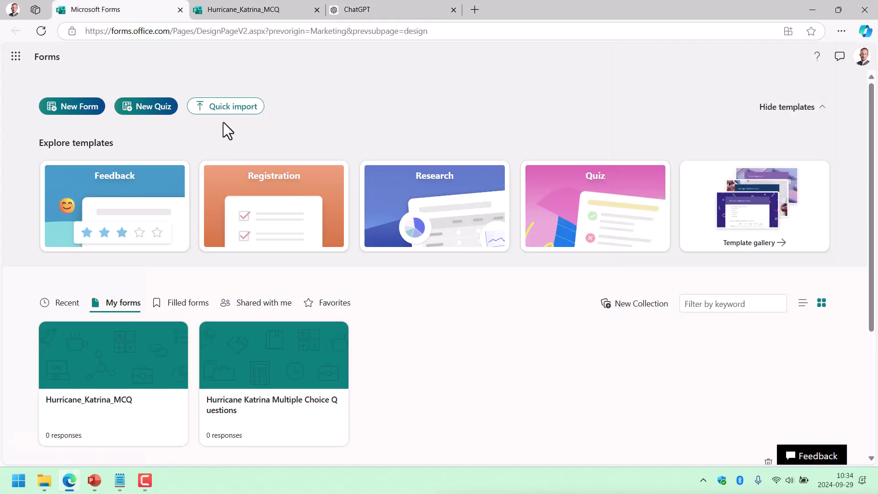
left_click(237, 109)
left_click(387, 272)
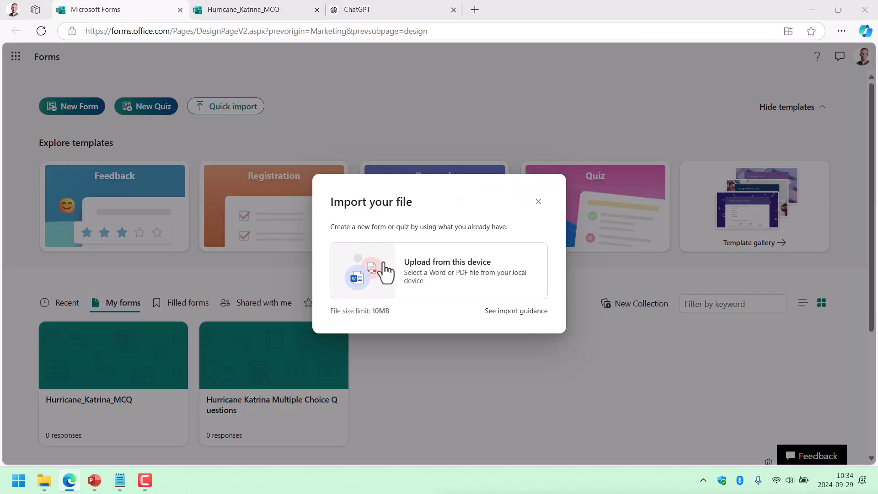
left_click(318, 229)
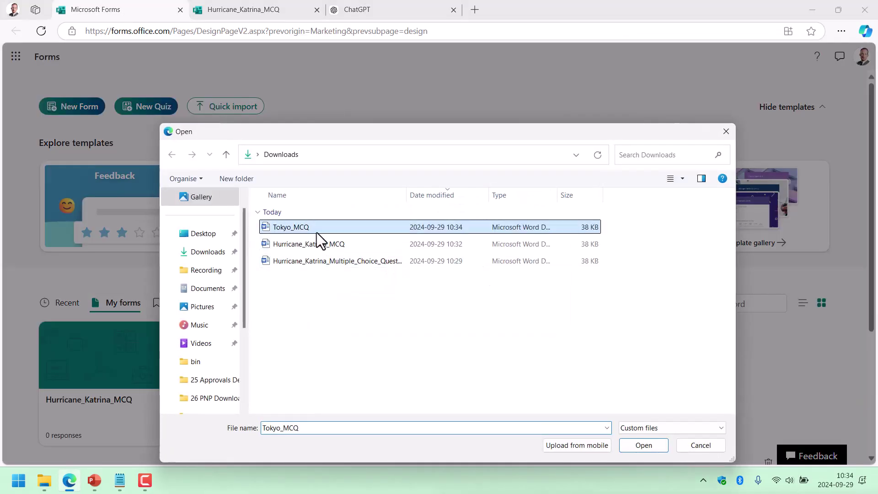
left_click(643, 446)
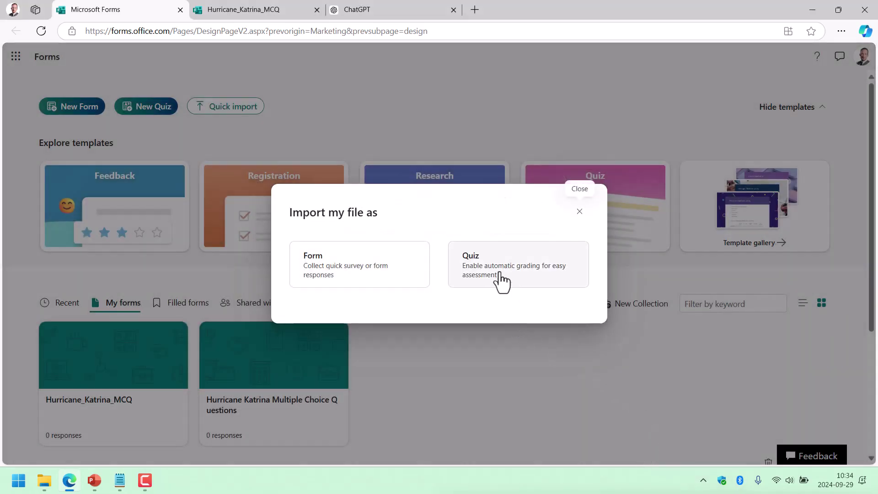
left_click(502, 280)
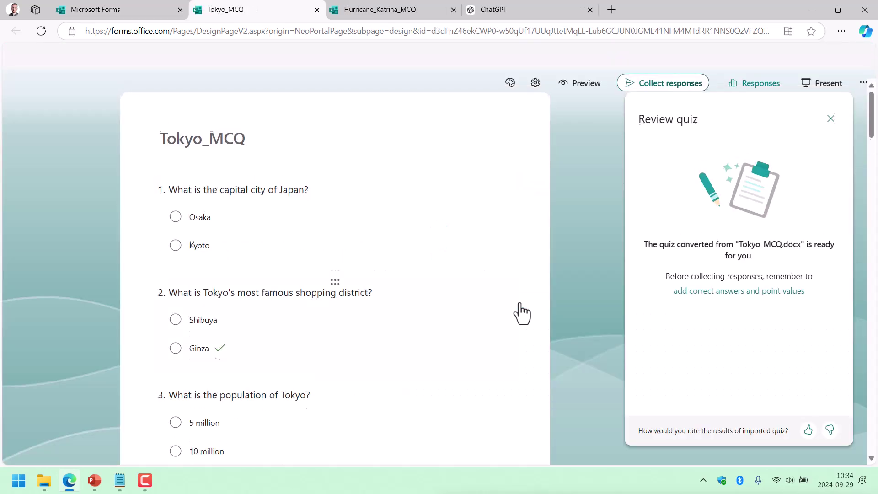
scroll(439, 343, "down", 20)
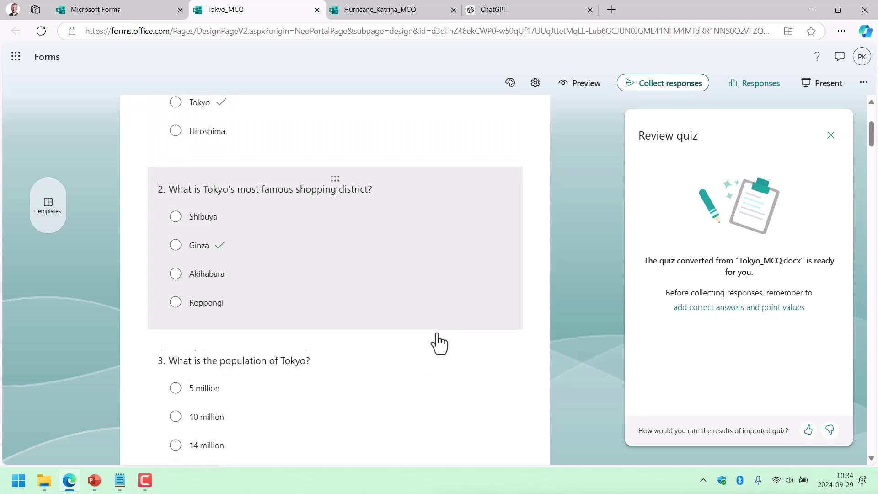
scroll(439, 343, "down", 20)
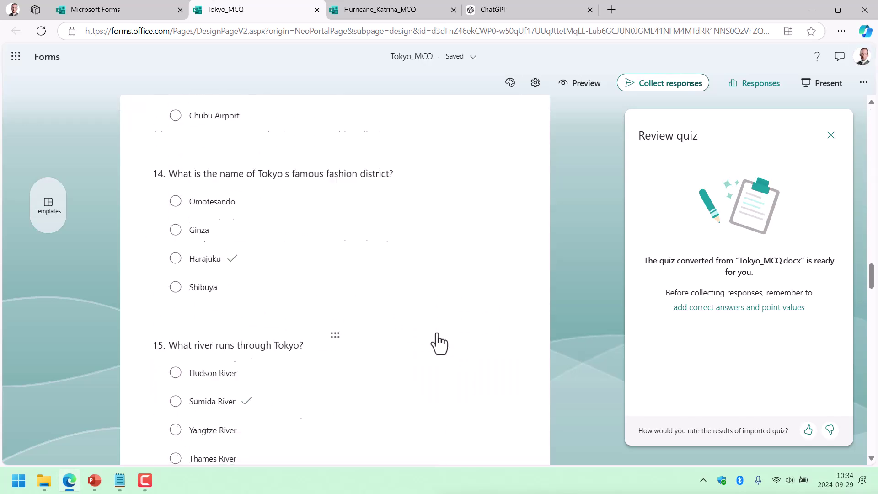
scroll(374, 400, "down", 18)
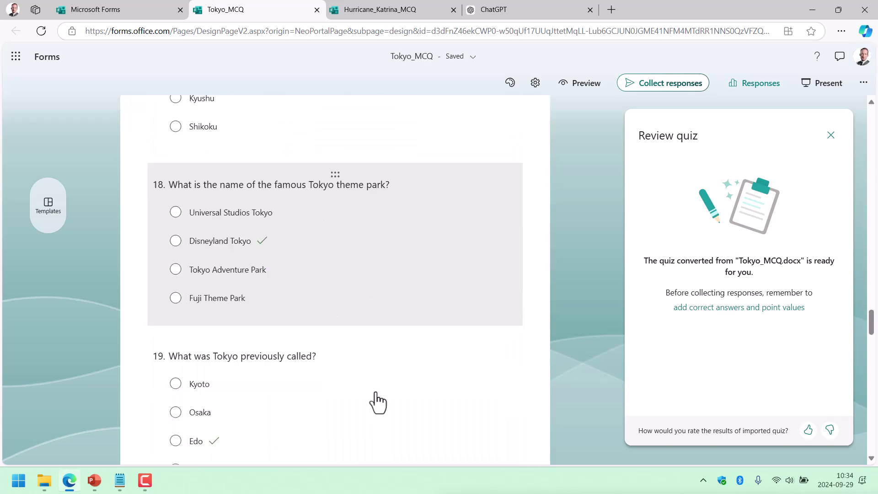
scroll(378, 402, "down", 5)
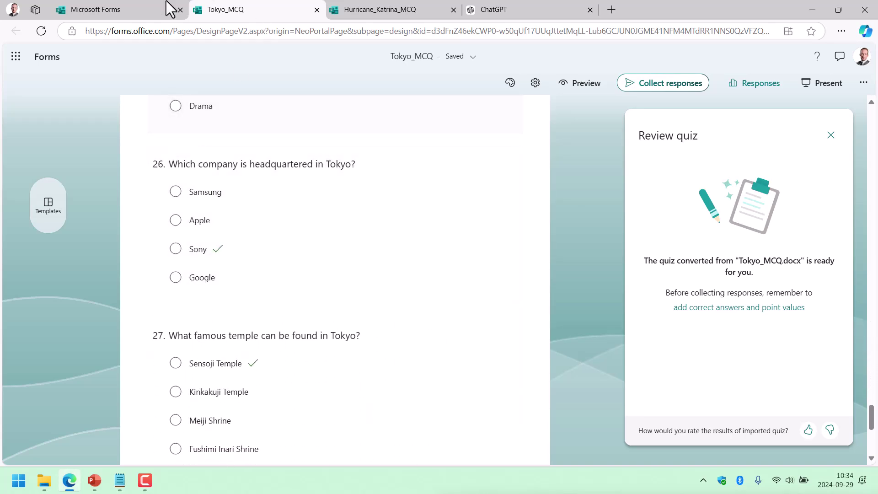
left_click(141, 12)
left_click(226, 9)
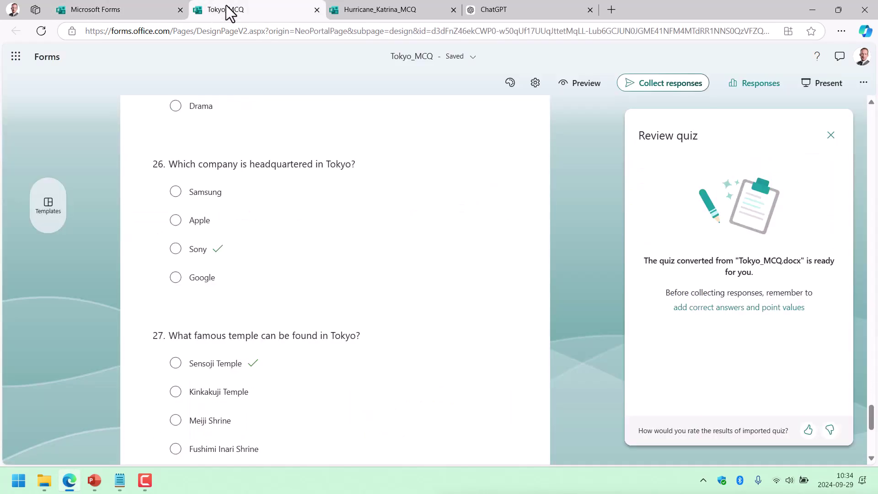